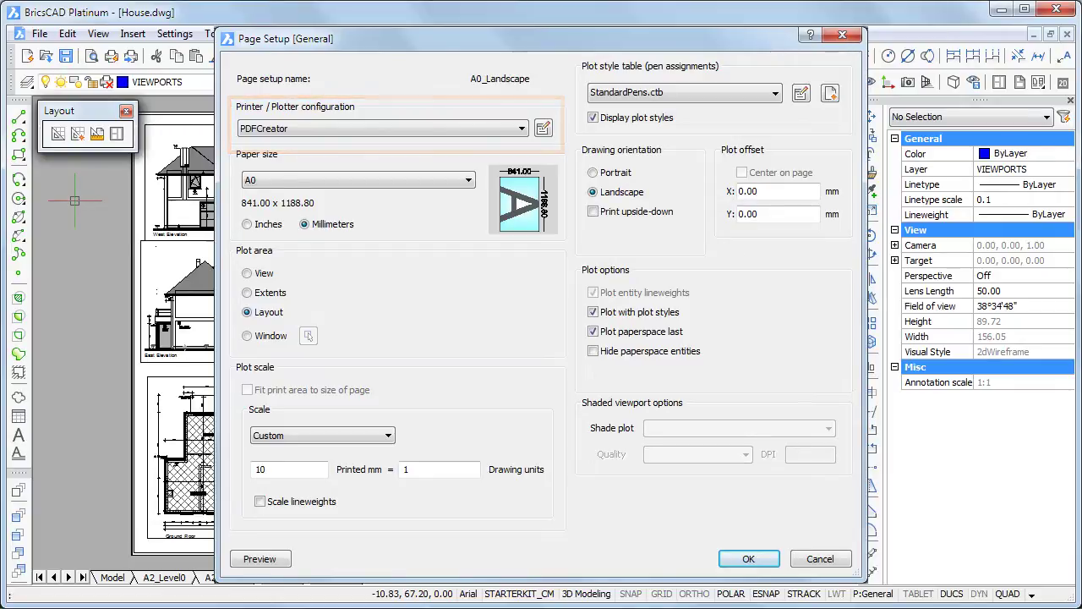
- Drop down the printer list, then close Page Setup to return to House.dwg's General layout
{"action": "key", "text": "alt+Down"}
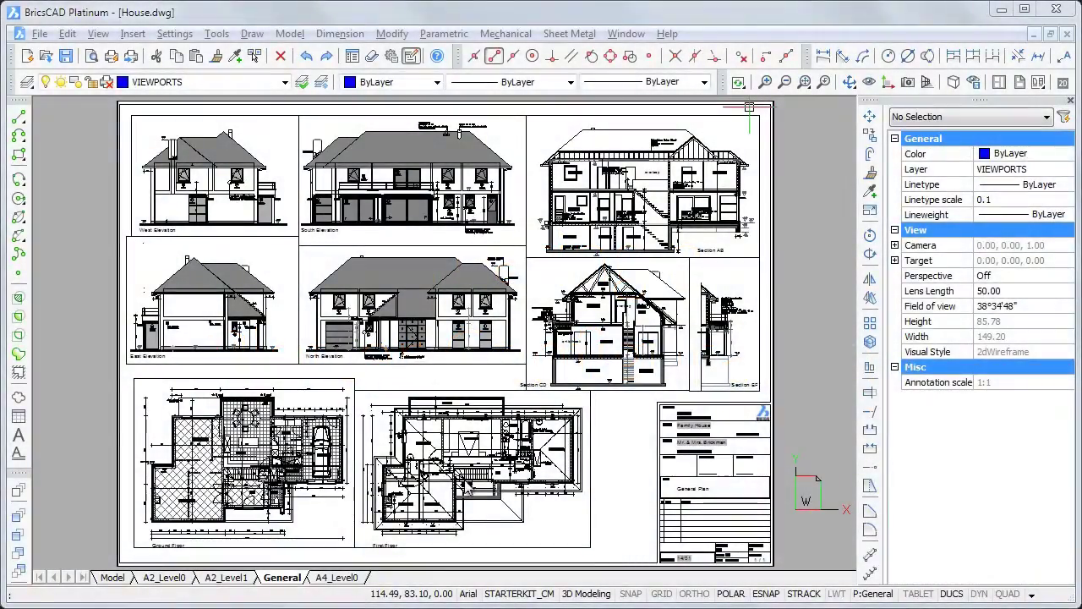
- Edit the General layout's print plotter configuration and set the printer to Canon MP520 series Printer
{"action": "right_click", "coordinate": [296, 580]}
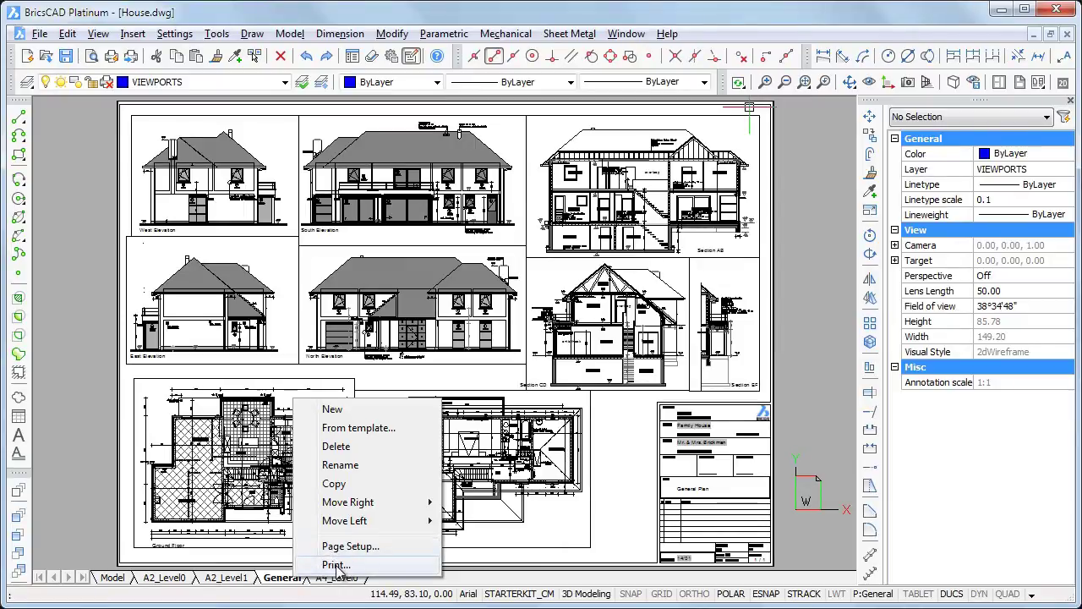
{"action": "left_click", "coordinate": [336, 566]}
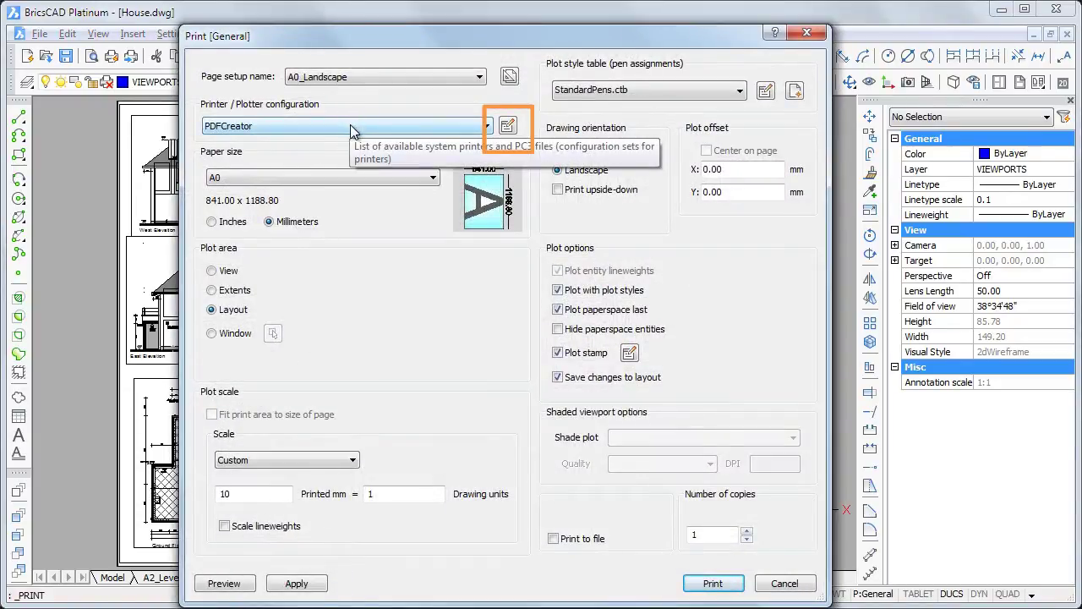
{"action": "left_click", "coordinate": [507, 125]}
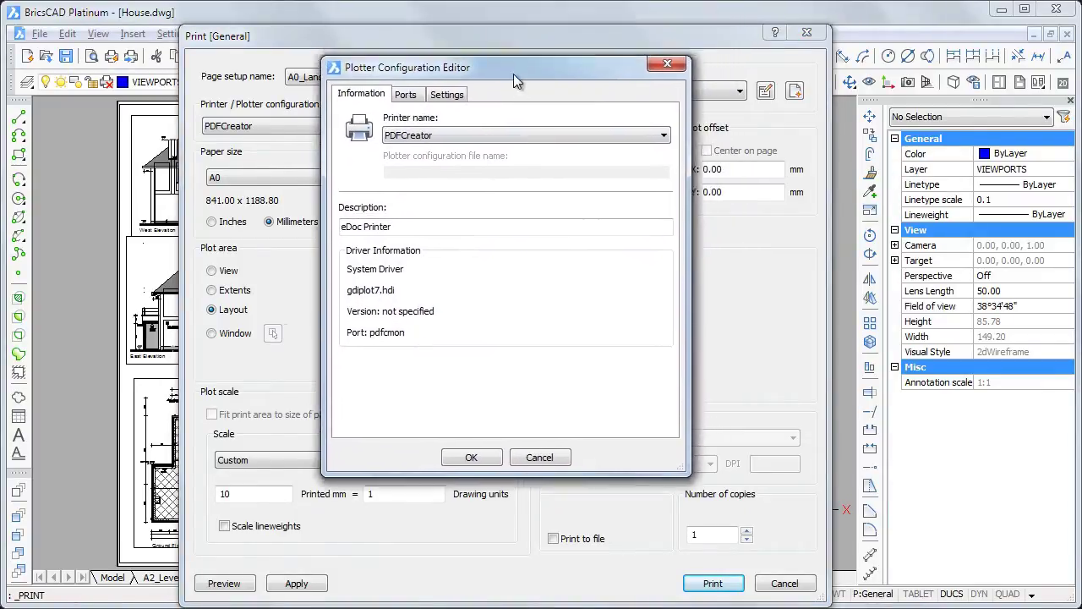
{"action": "left_click_drag", "start_coordinate": [514, 73], "coordinate": [504, 117]}
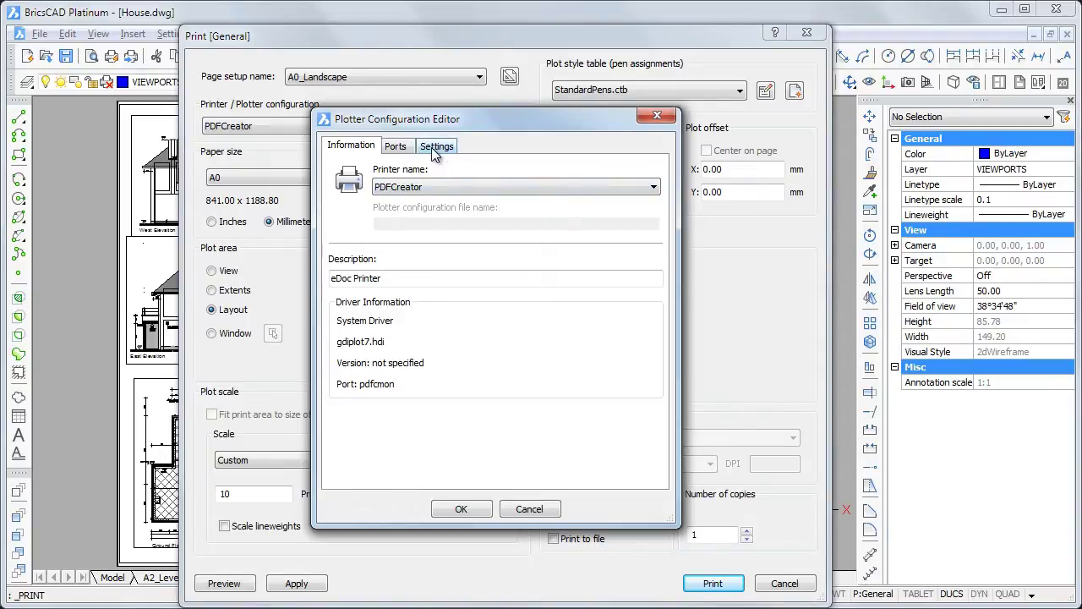
{"action": "left_click", "coordinate": [433, 187]}
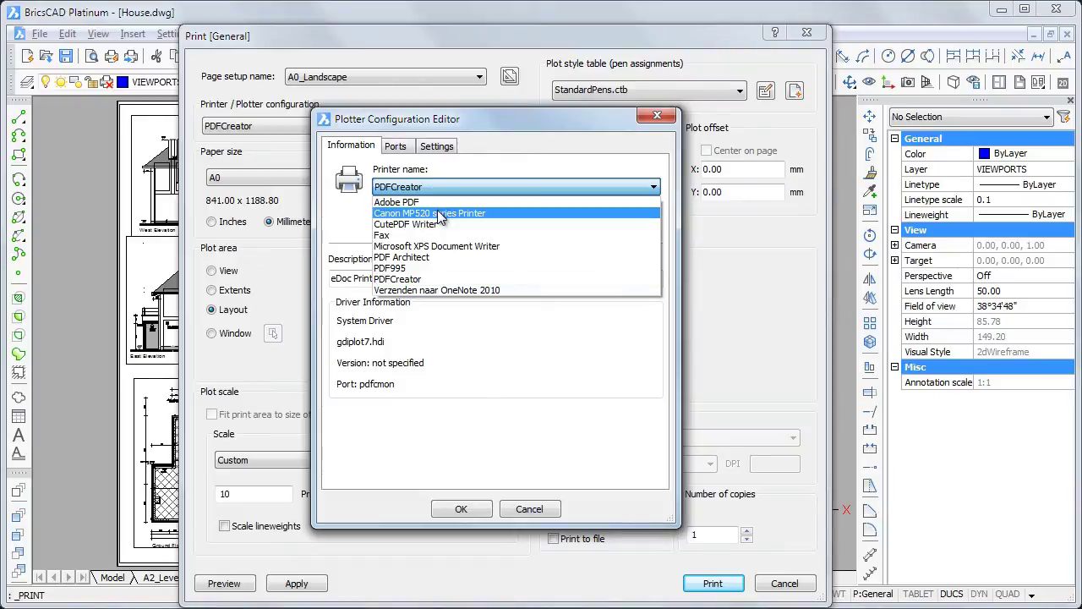
{"action": "left_click", "coordinate": [437, 213]}
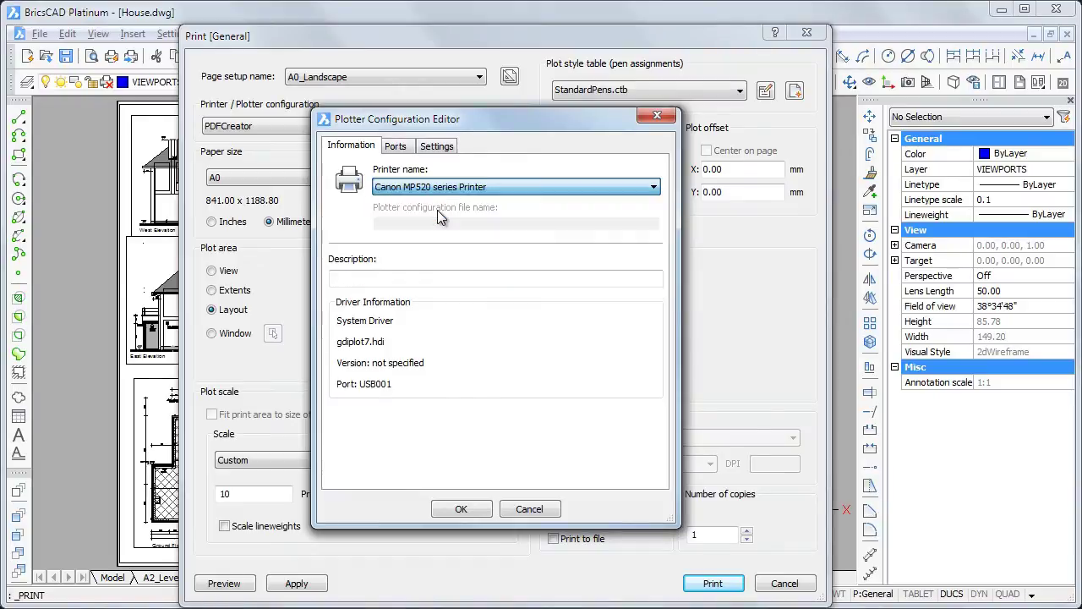
- Set the Canon driver to Fast print quality with Grayscale Printing and Preview before printing enabled
{"action": "left_click", "coordinate": [441, 147]}
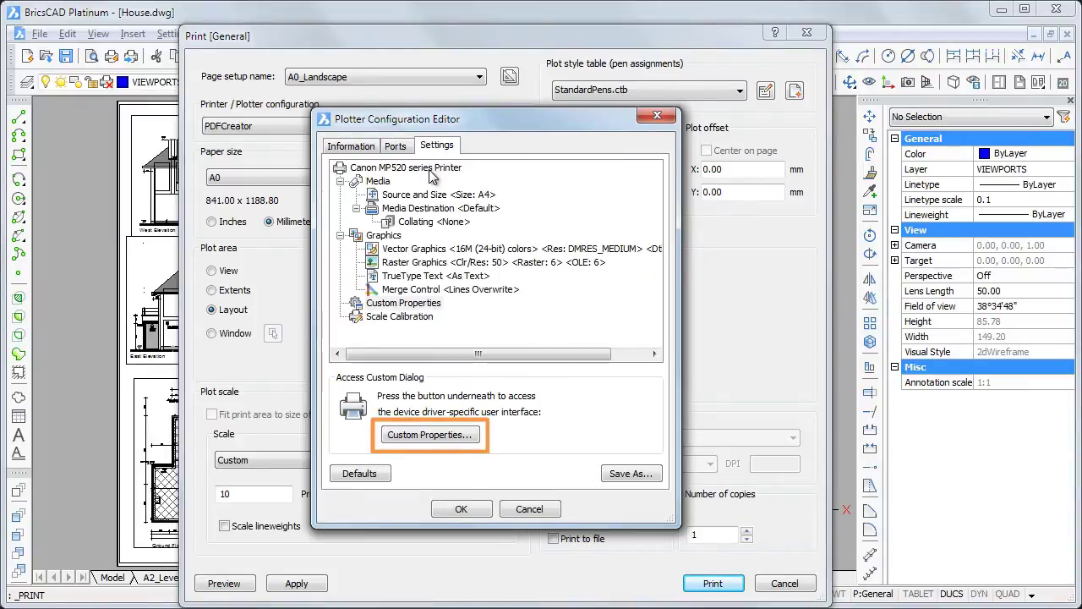
{"action": "left_click", "coordinate": [453, 435]}
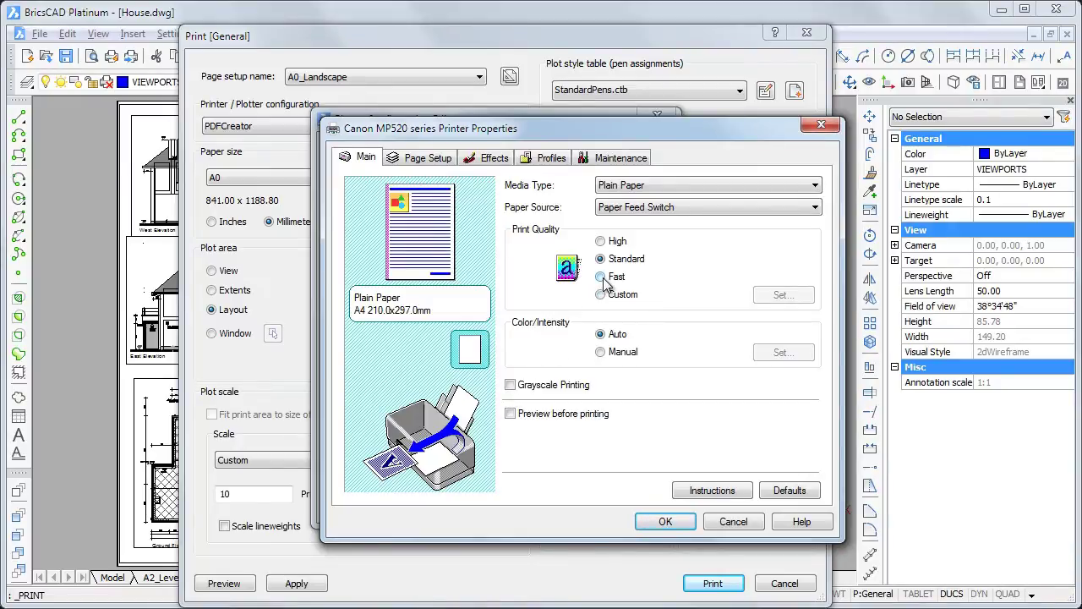
{"action": "left_click", "coordinate": [601, 277]}
{"action": "left_click", "coordinate": [511, 386]}
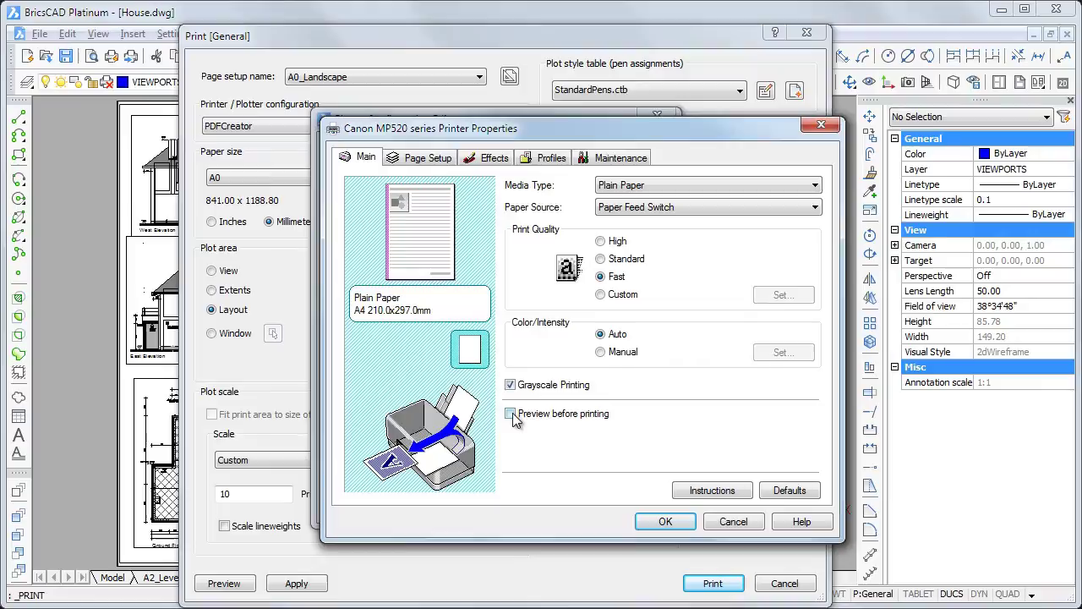
{"action": "left_click", "coordinate": [515, 418]}
{"action": "left_click", "coordinate": [665, 523]}
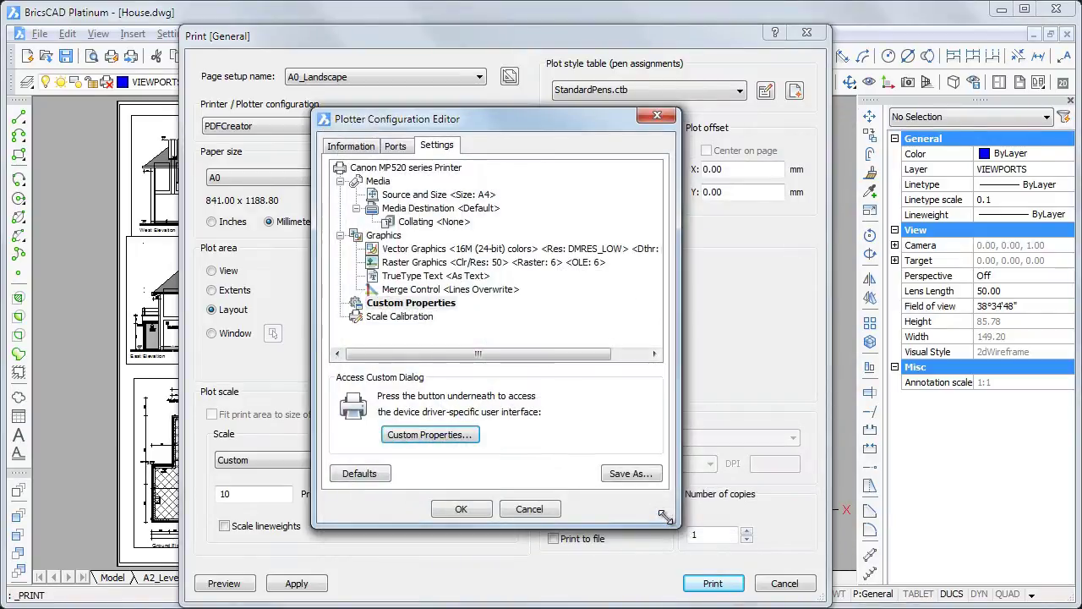
- Save the configuration as Canon MP520 series Printer_FastGrey.pc3
{"action": "left_click", "coordinate": [462, 509]}
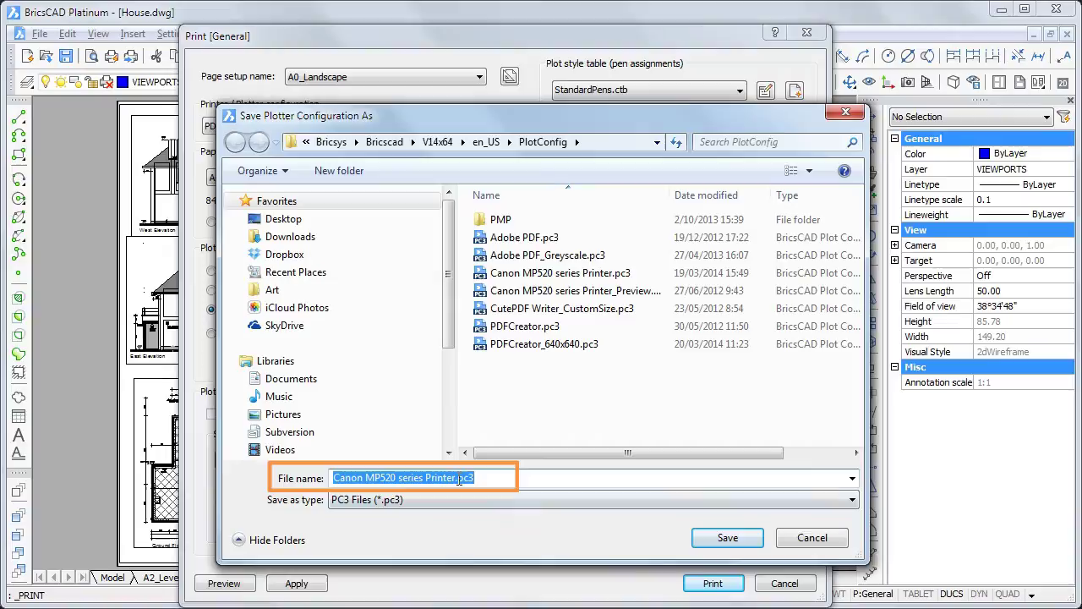
{"action": "left_click", "coordinate": [455, 477]}
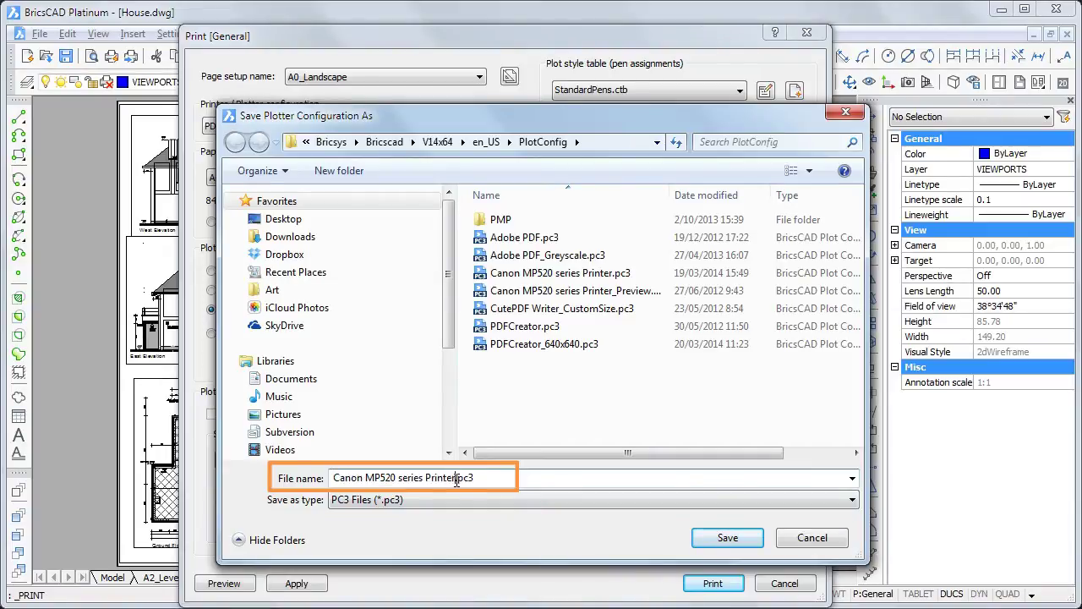
{"action": "type", "text": "_"}
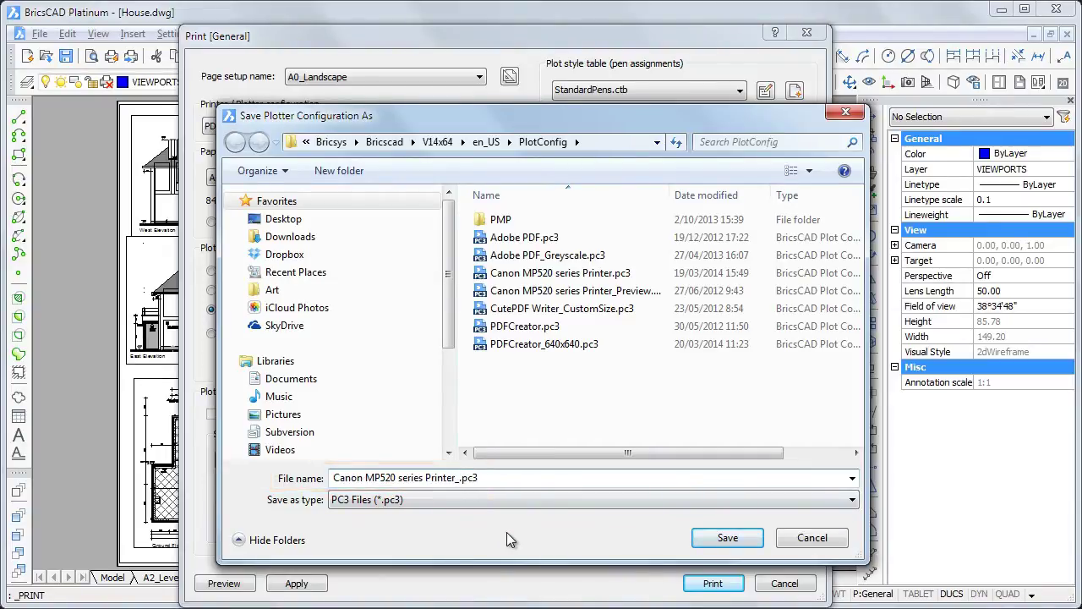
{"action": "type", "text": "FastGre"}
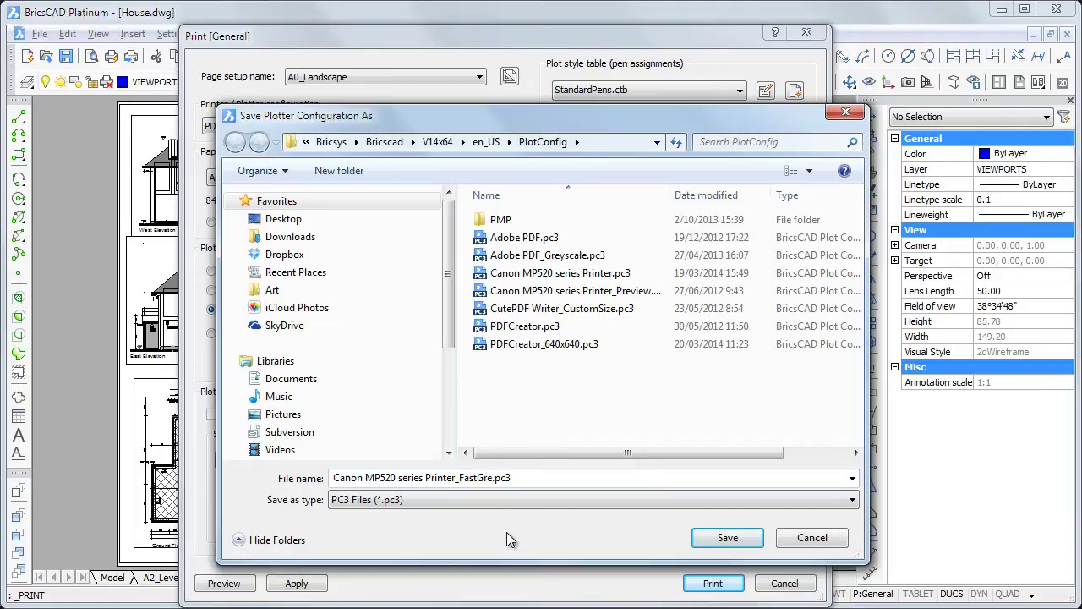
{"action": "type", "text": "y"}
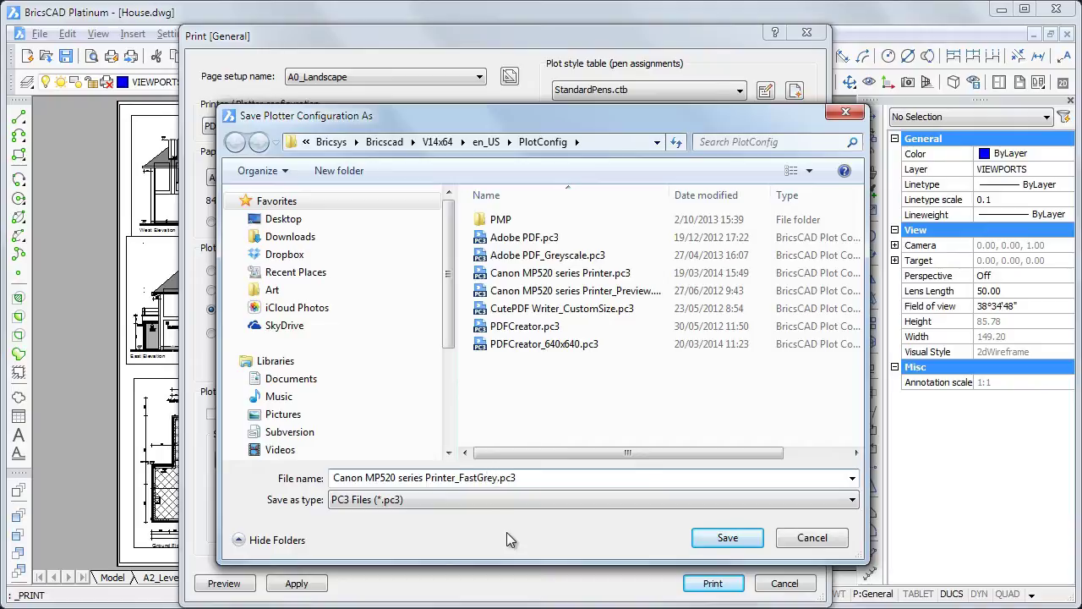
{"action": "left_click", "coordinate": [712, 540]}
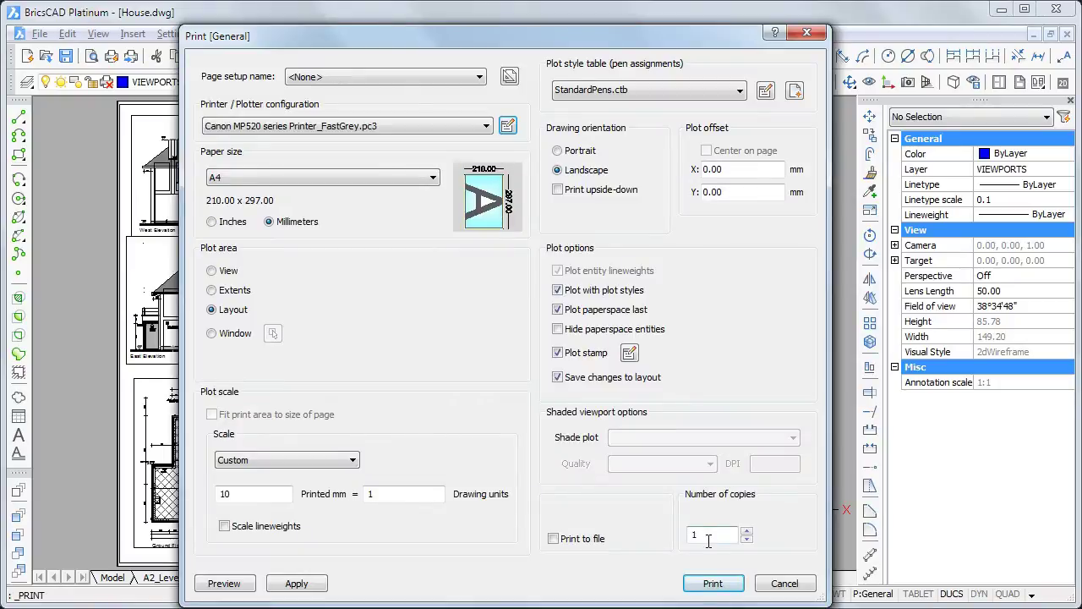
- Review the Printer/Plotter configuration list without changing it, then close the Print dialog
{"action": "left_click", "coordinate": [402, 126]}
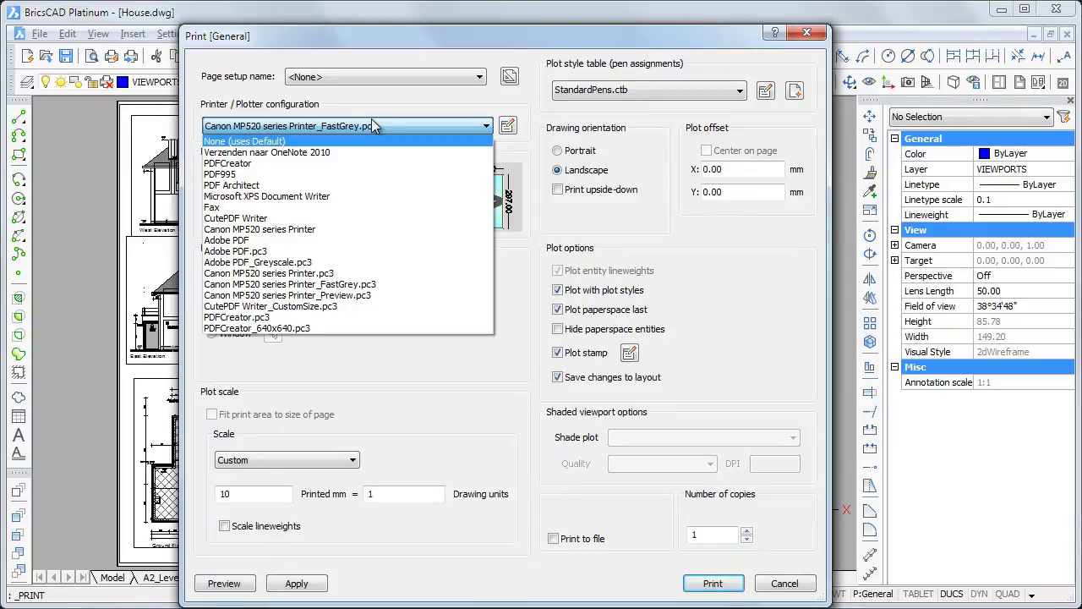
{"action": "left_click", "coordinate": [392, 96]}
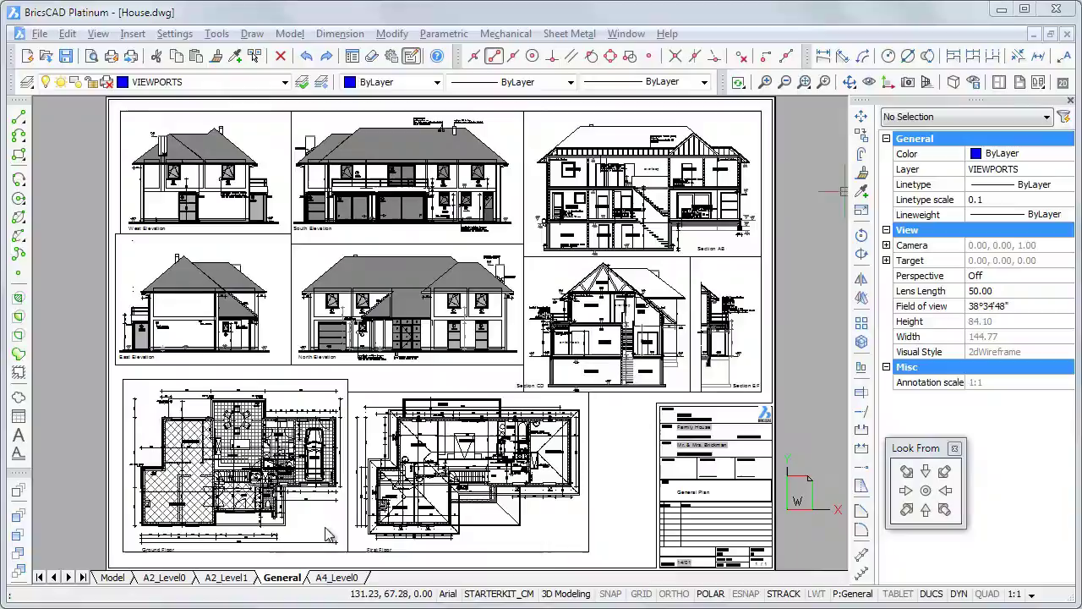
- From the General layout's Page Setup, open the PDFCreator plotter configuration's driver Document Properties
{"action": "right_click", "coordinate": [288, 578]}
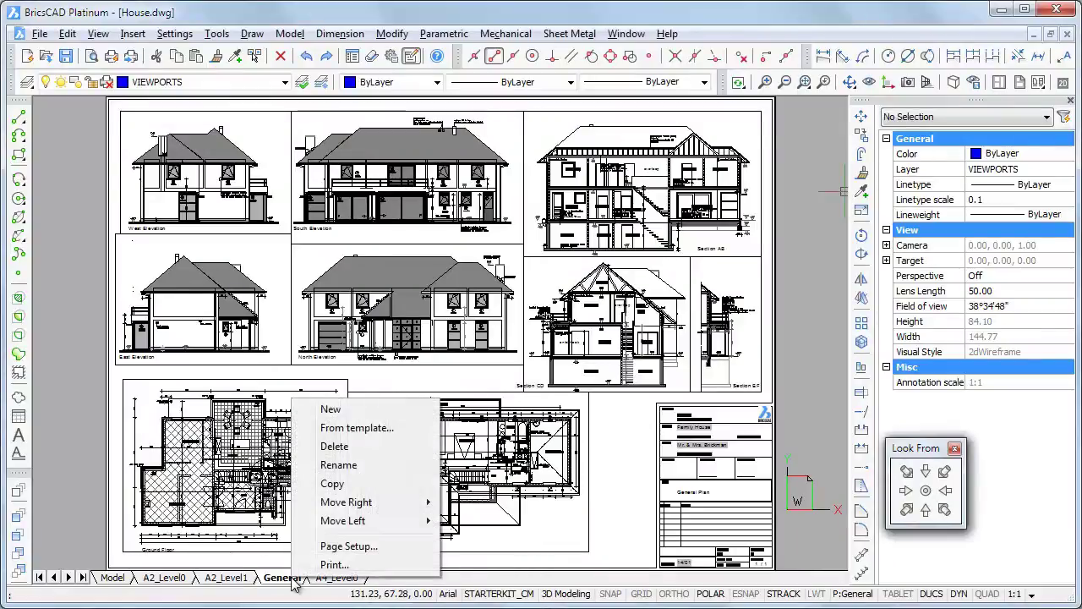
{"action": "left_click", "coordinate": [347, 548]}
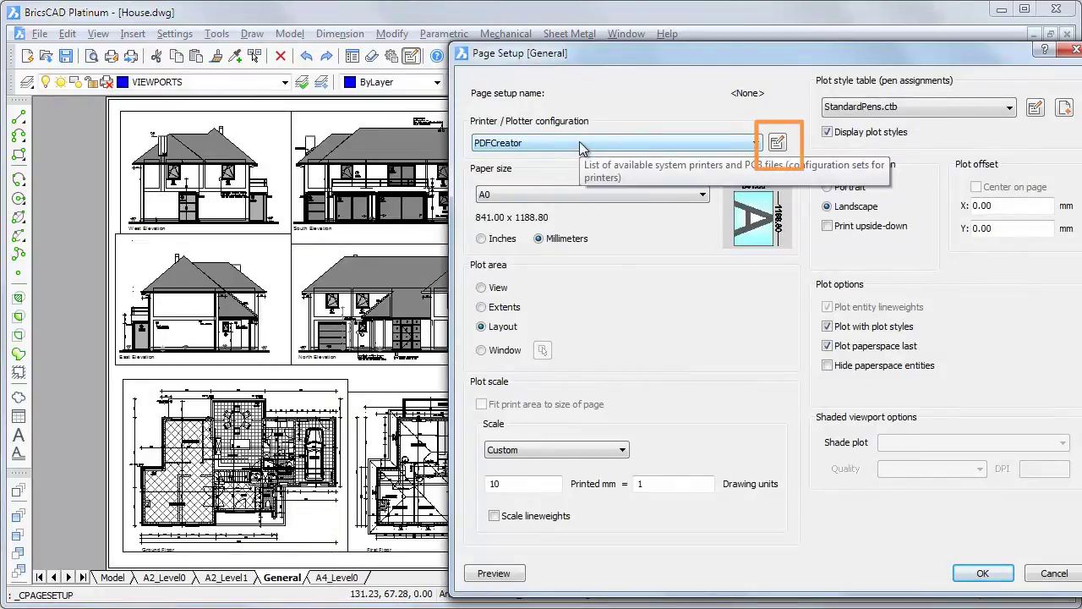
{"action": "left_click", "coordinate": [777, 144]}
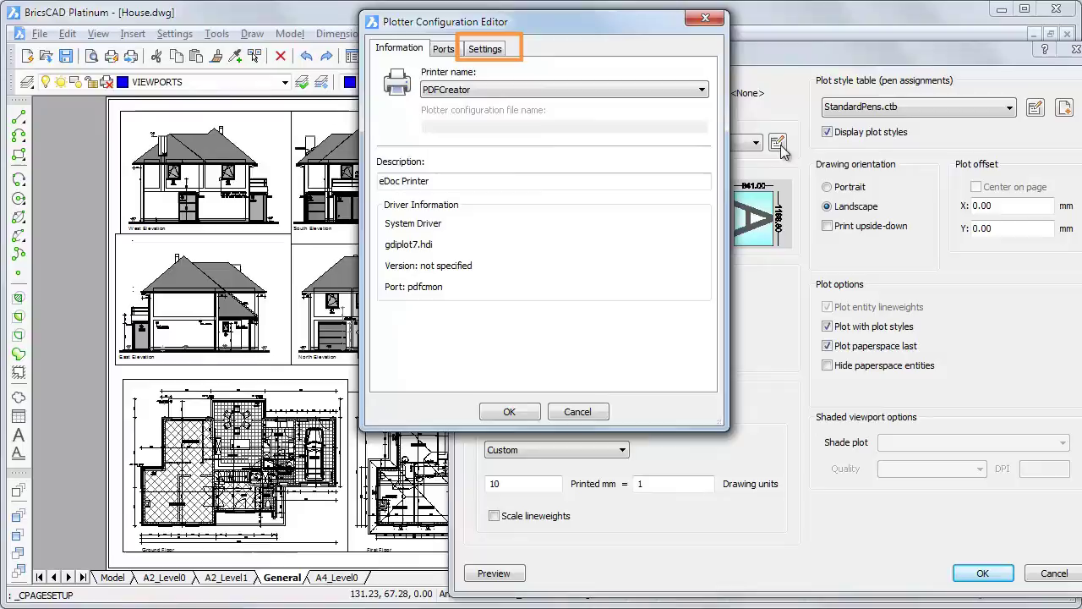
{"action": "left_click", "coordinate": [484, 51]}
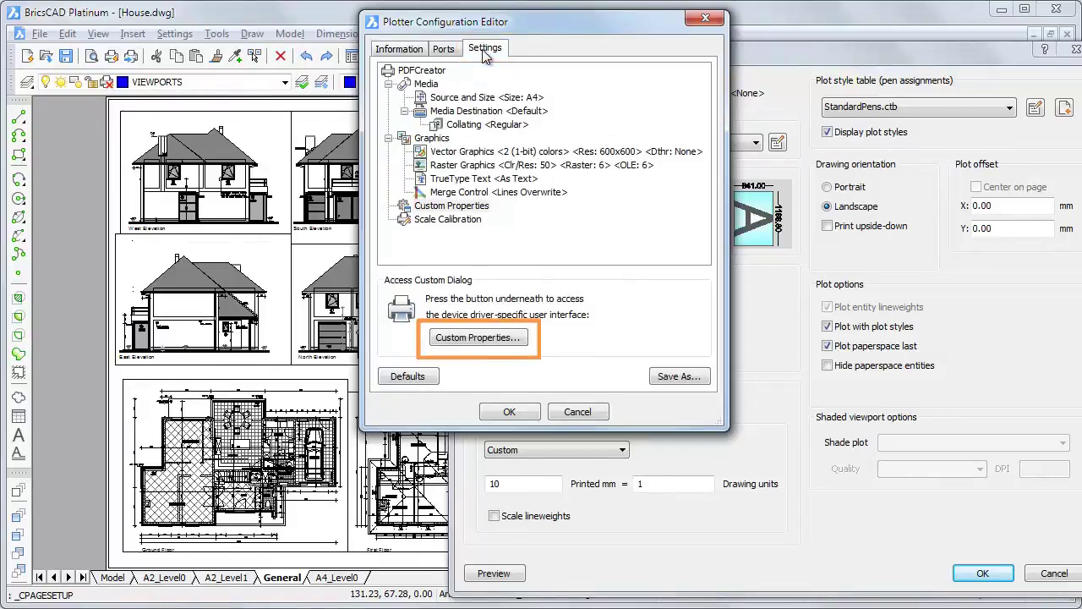
{"action": "left_click", "coordinate": [509, 337]}
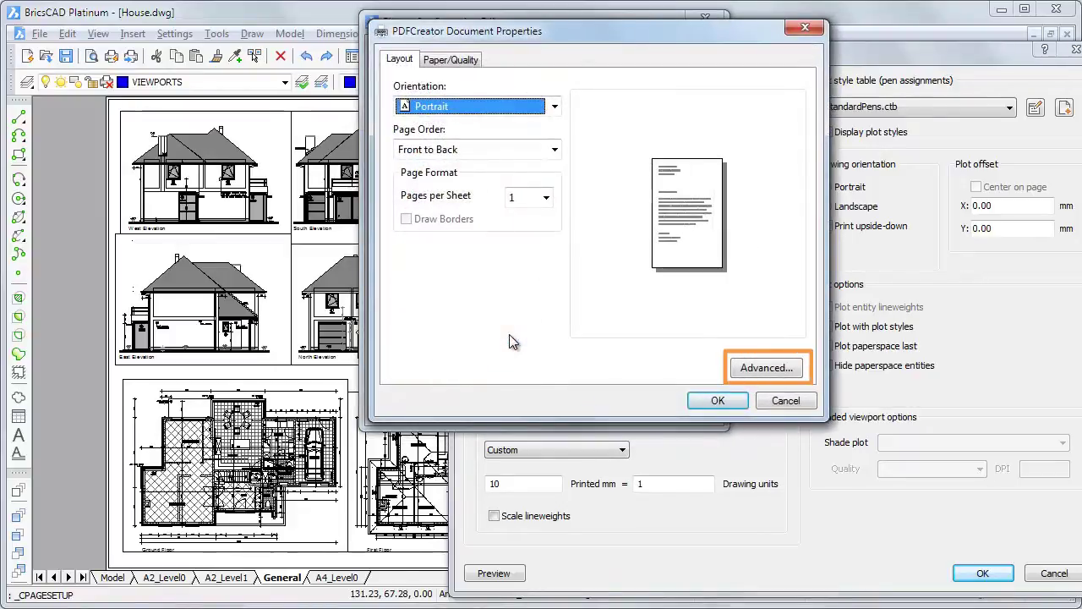
- In PDFCreator's advanced options, choose PostScript Custom Page Size as the paper size
{"action": "left_click", "coordinate": [764, 369]}
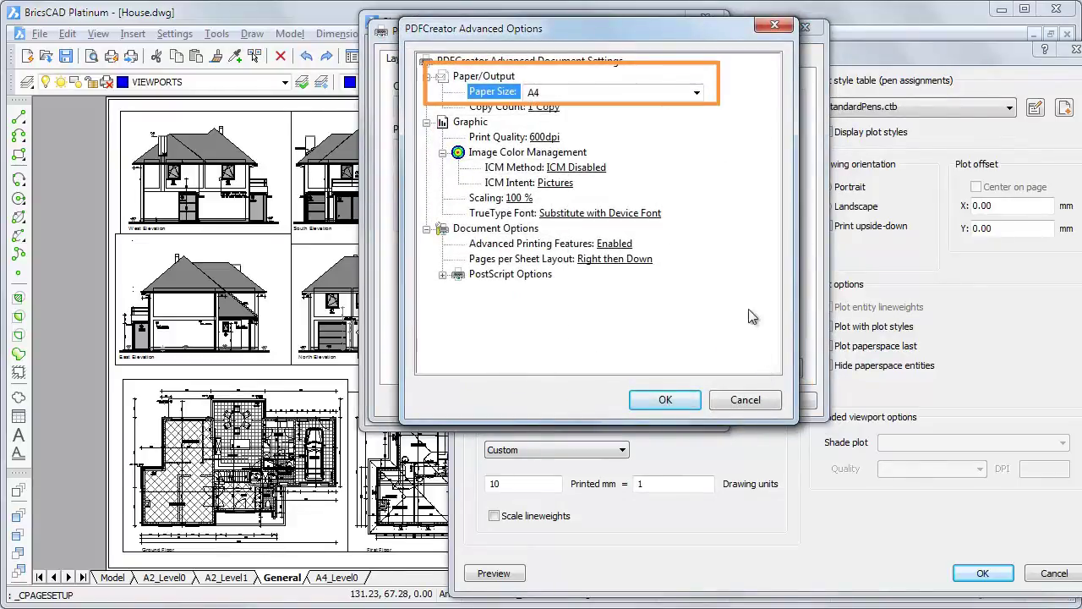
{"action": "left_click", "coordinate": [696, 94]}
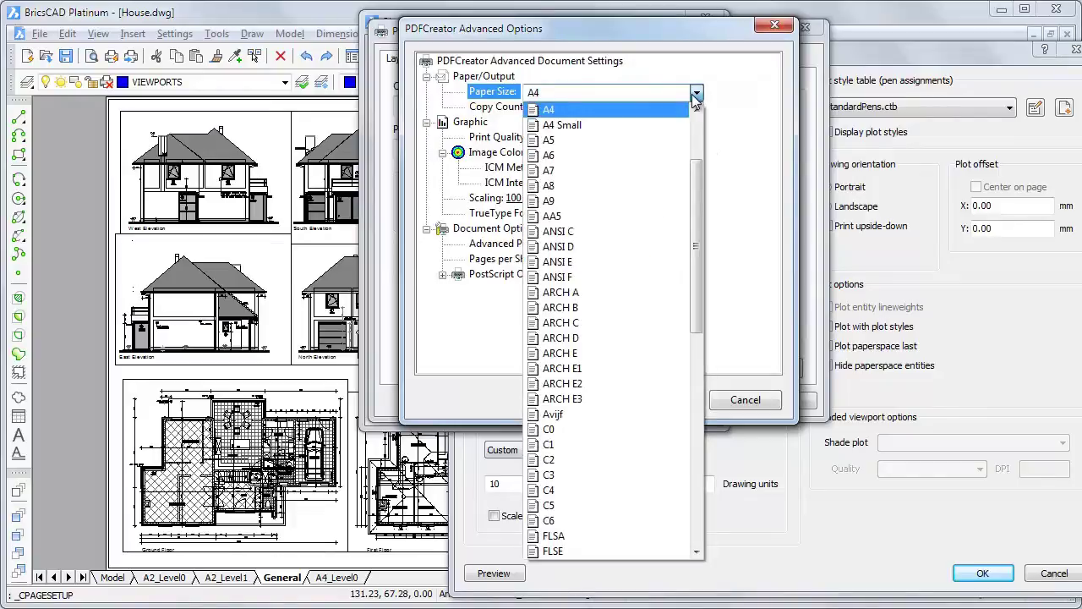
{"action": "left_click_drag", "start_coordinate": [695, 182], "coordinate": [698, 391]}
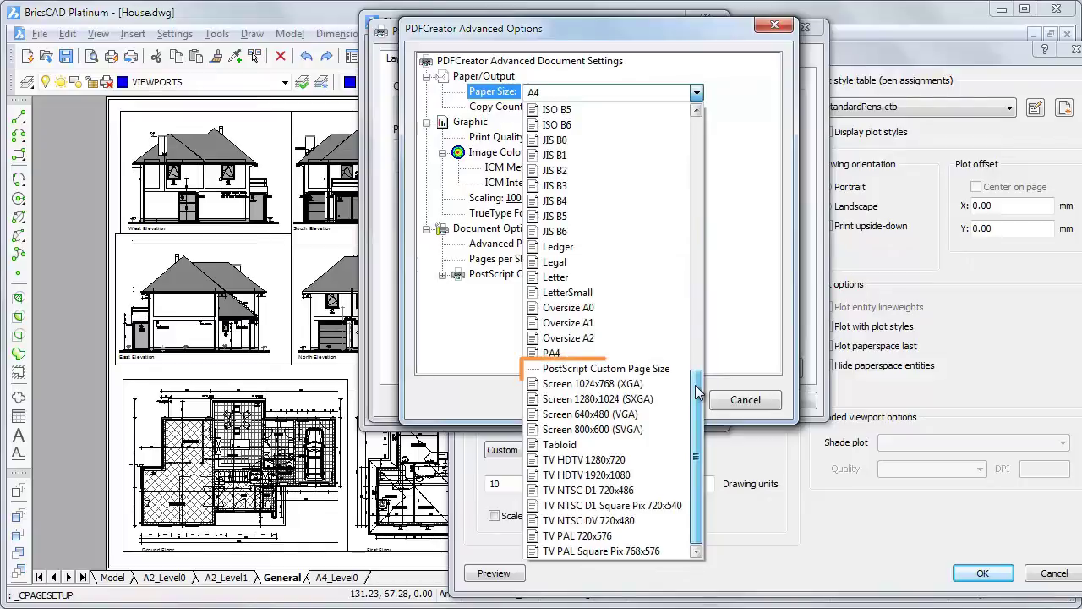
{"action": "left_click", "coordinate": [642, 369]}
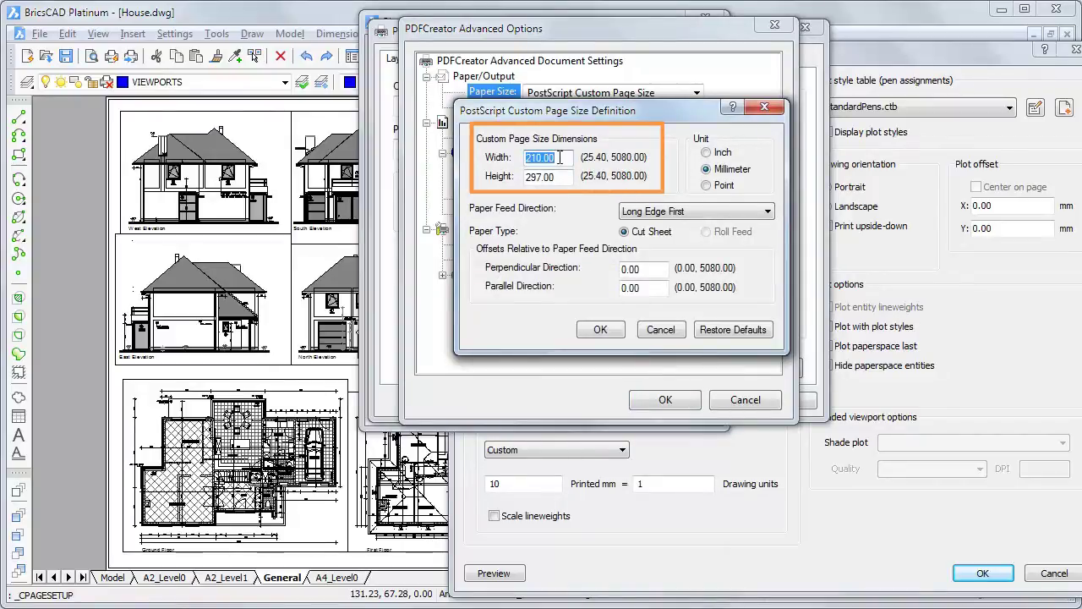
- Define the custom page as 2000 × 840 mm, fed short edge first, and close Advanced Options
{"action": "type", "text": "200"}
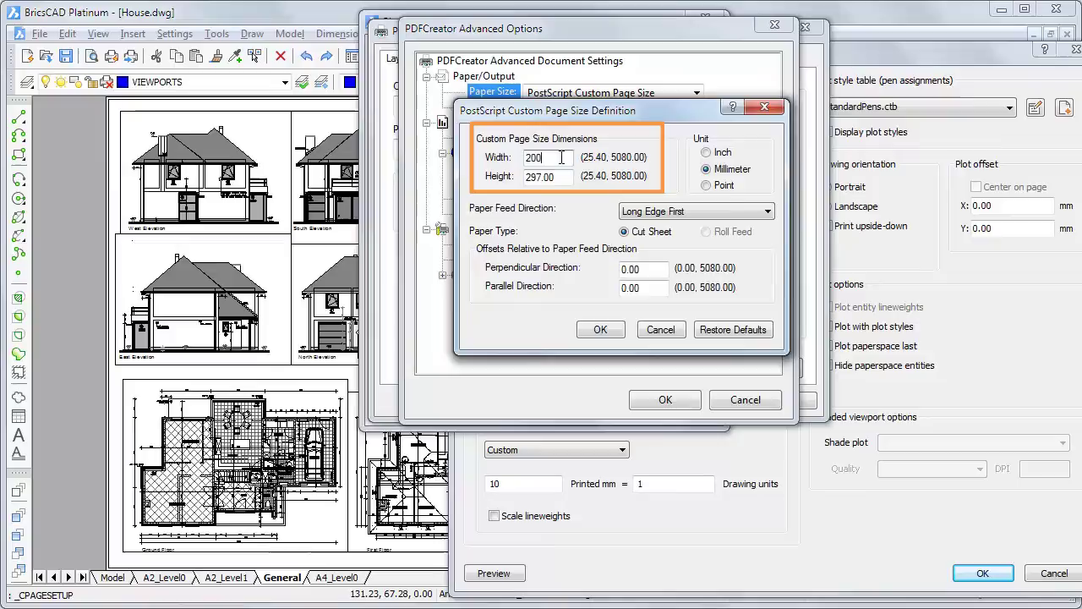
{"action": "type", "text": "0"}
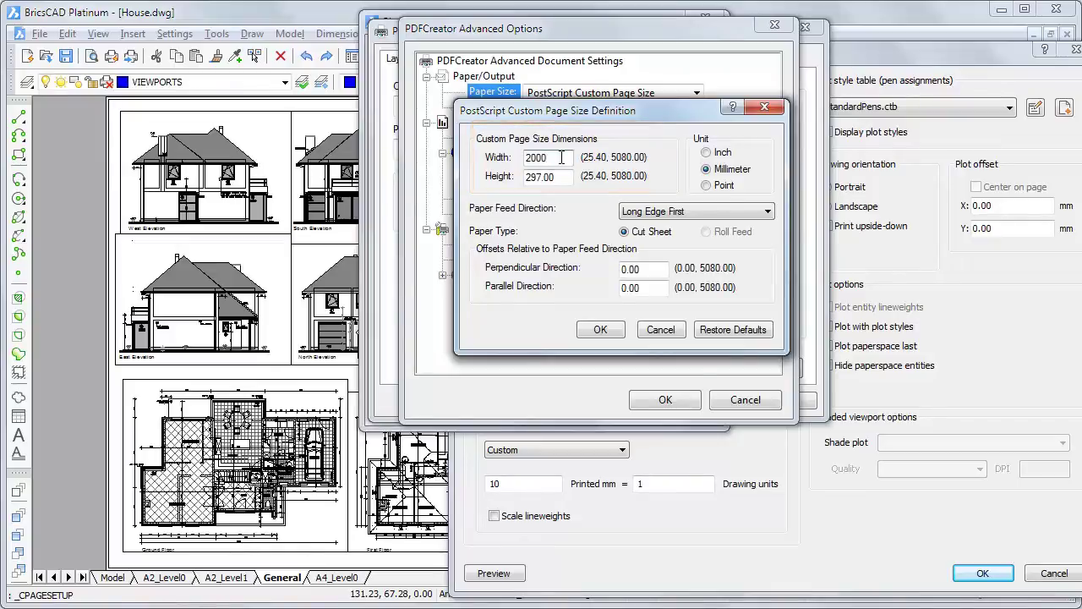
{"action": "key", "text": "Tab"}
{"action": "type", "text": "8"}
{"action": "left_click", "coordinate": [653, 216]}
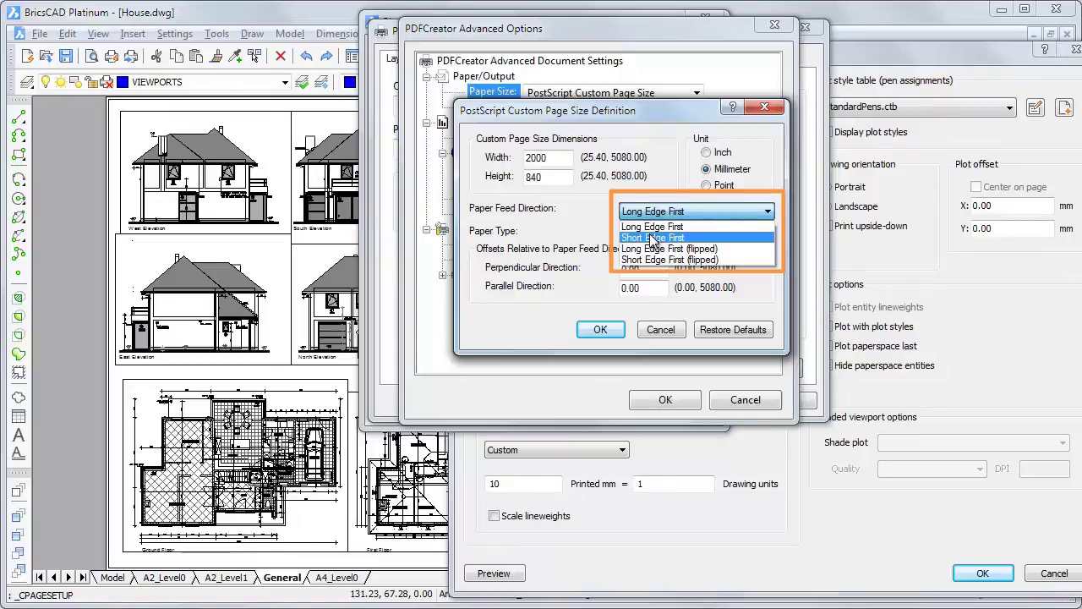
{"action": "left_click", "coordinate": [653, 237]}
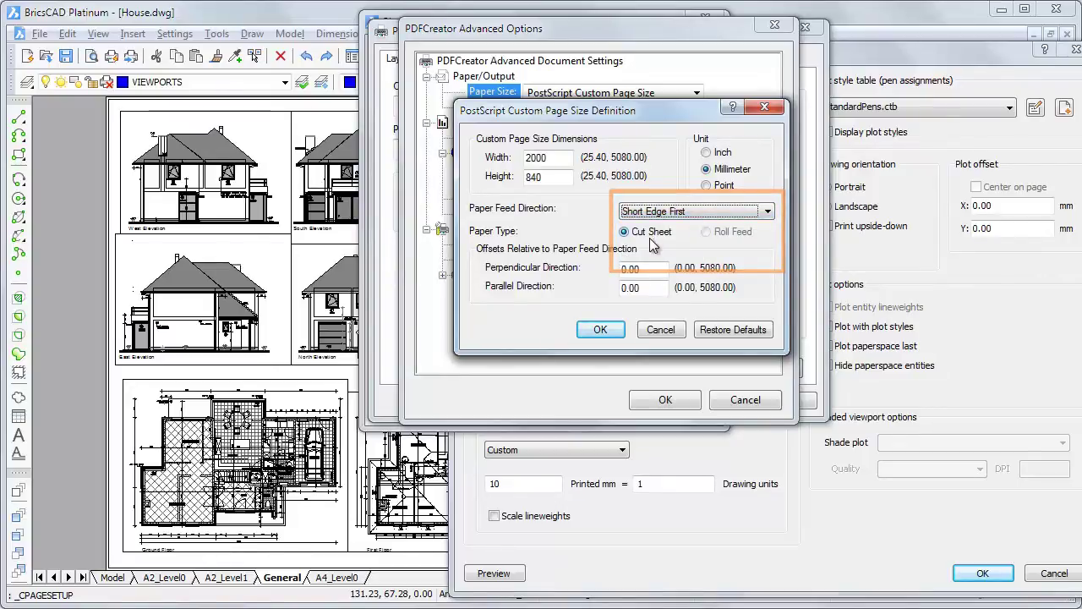
{"action": "left_click", "coordinate": [615, 331]}
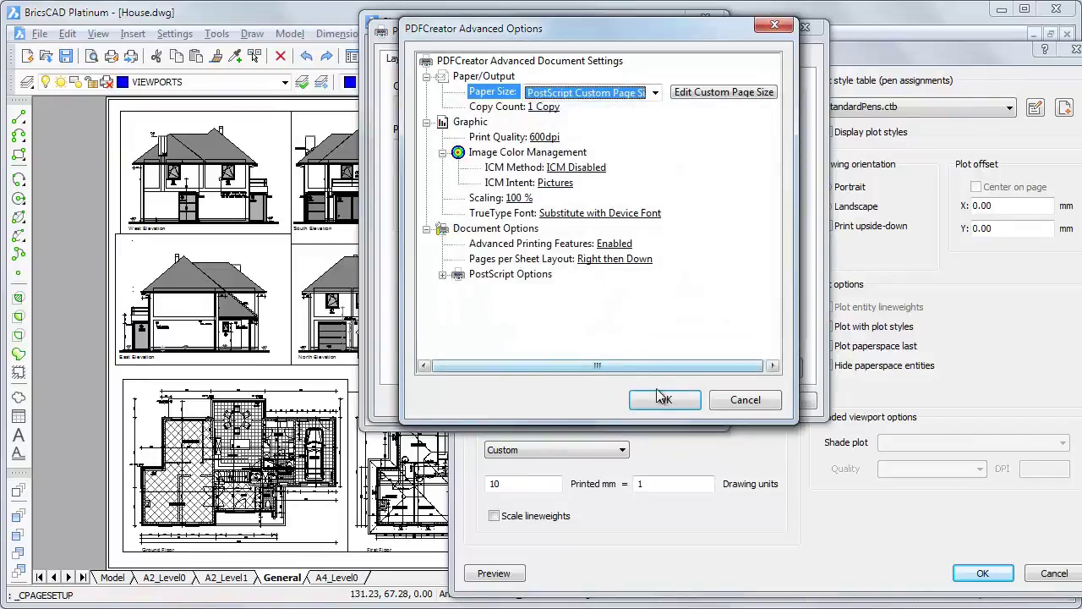
{"action": "left_click", "coordinate": [664, 400]}
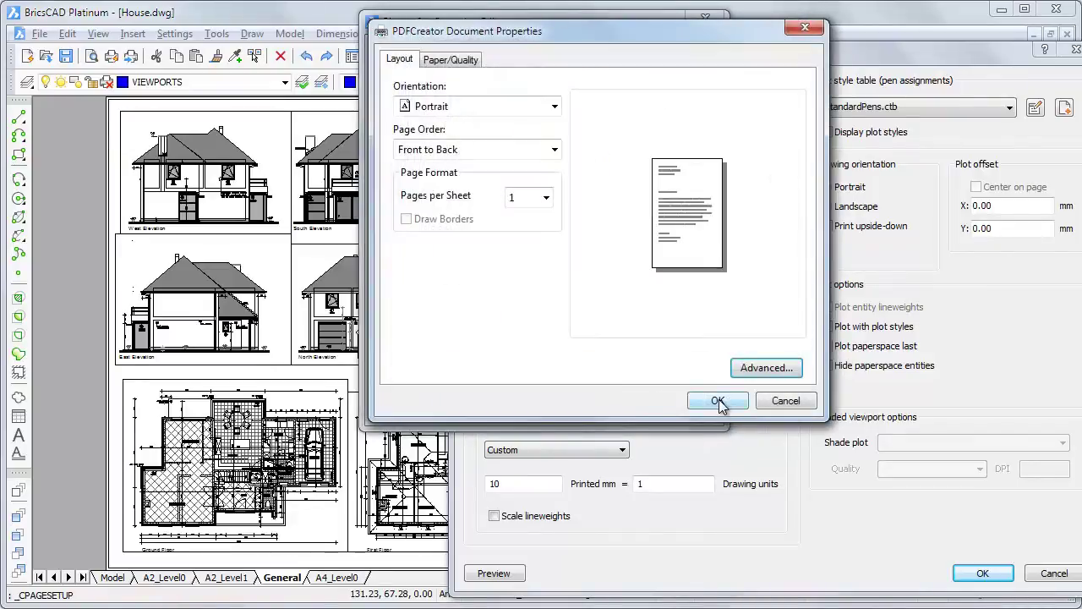
- Accept Document Properties and begin saving the configuration as PDFCreator_840x2000.pc3
{"action": "left_click", "coordinate": [718, 402]}
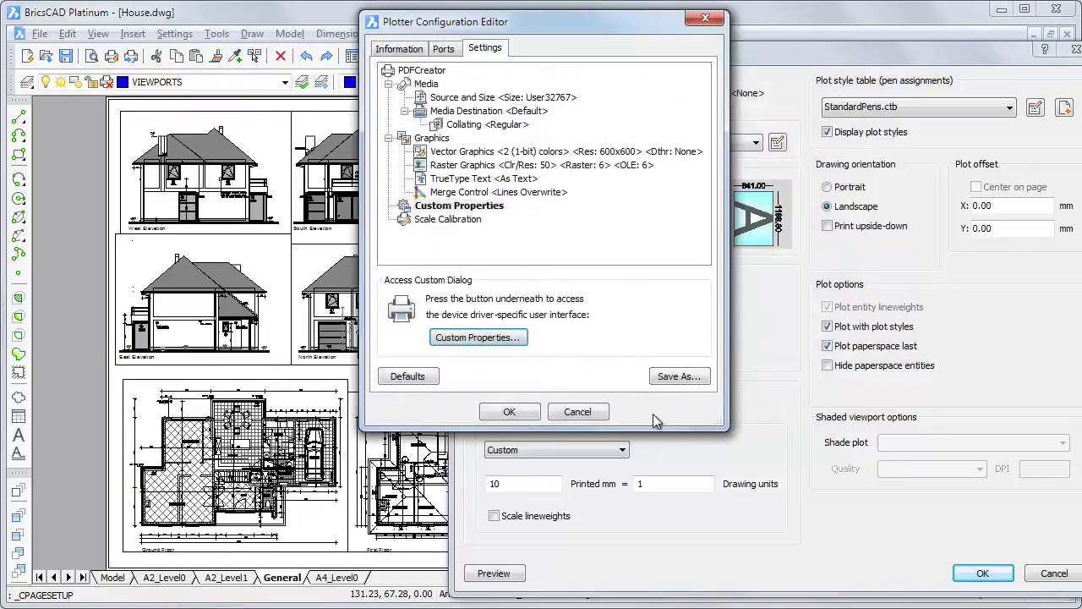
{"action": "left_click", "coordinate": [509, 412]}
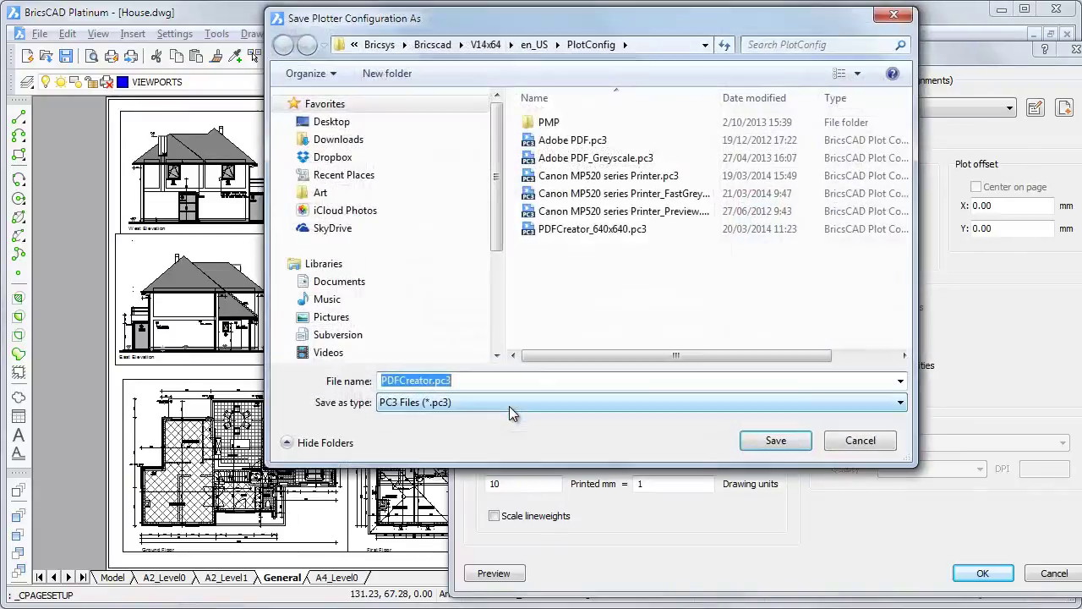
{"action": "left_click", "coordinate": [436, 382]}
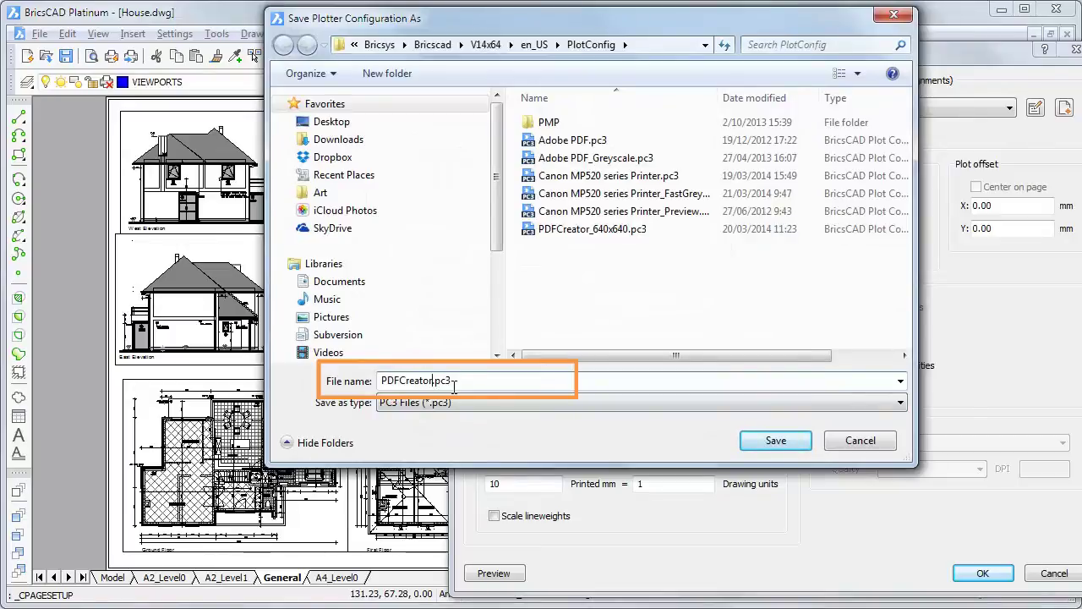
{"action": "type", "text": "_840x2"}
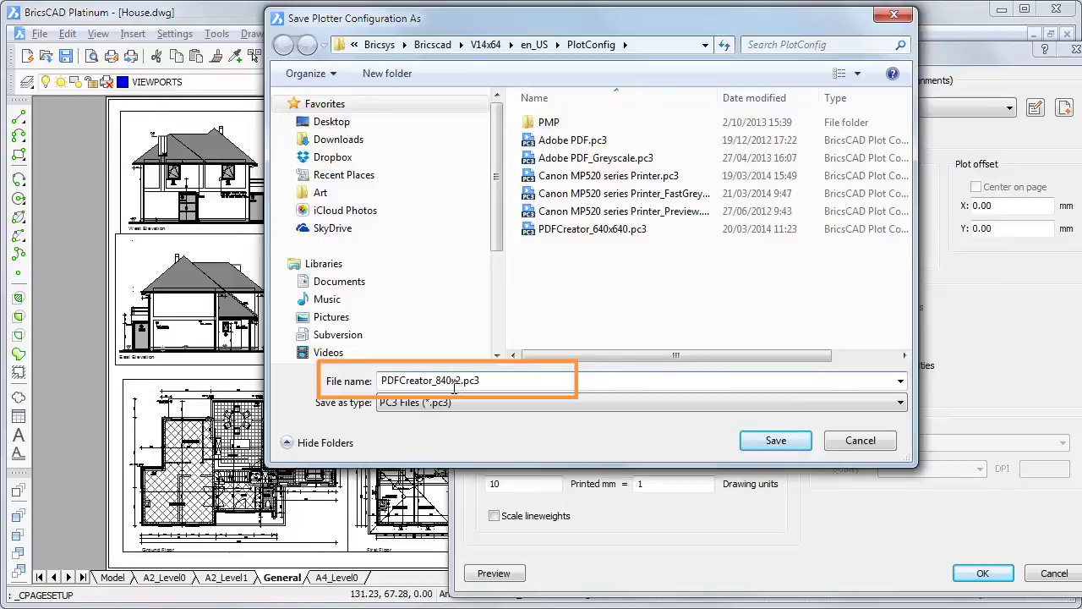
{"action": "type", "text": "000"}
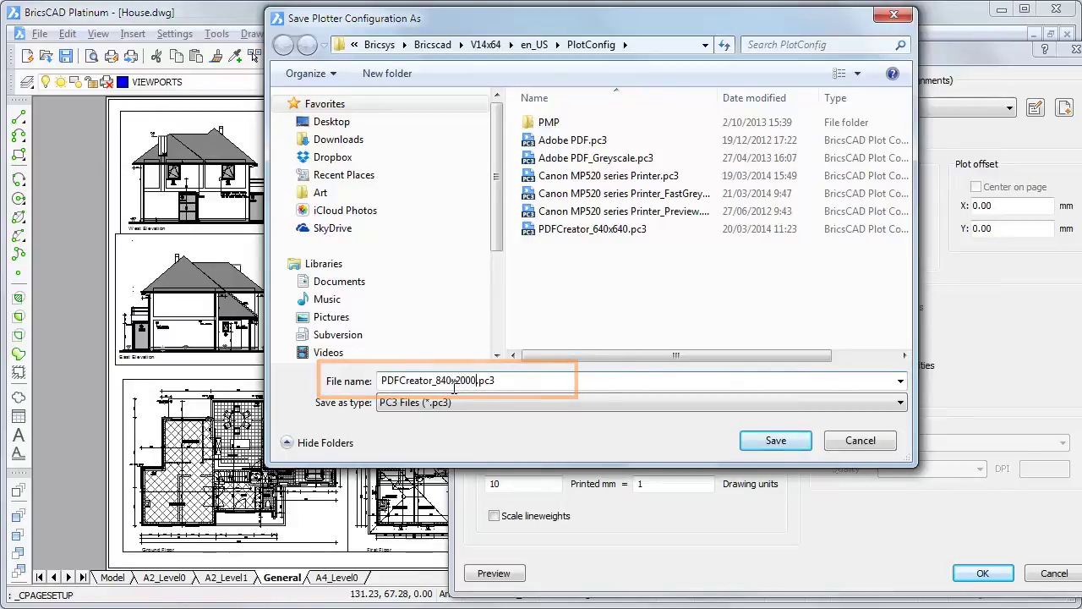
- Save PDFCreator_840x2000.pc3, then apply PostScript Custom Page Size in Landscape to the layout
{"action": "left_click", "coordinate": [775, 441]}
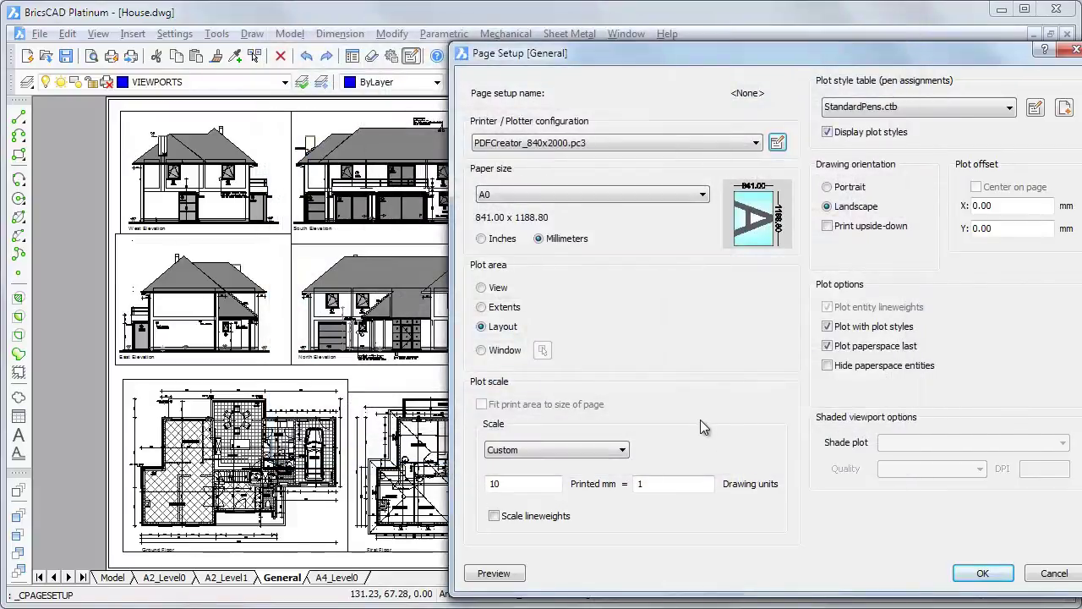
{"action": "left_click", "coordinate": [590, 194]}
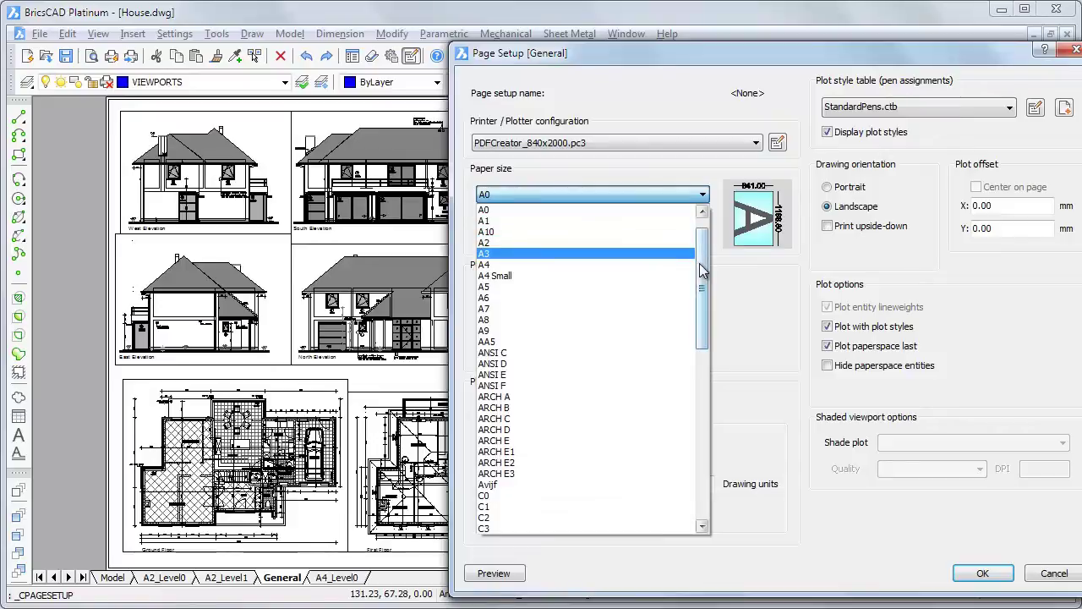
{"action": "left_click_drag", "start_coordinate": [701, 269], "coordinate": [701, 434]}
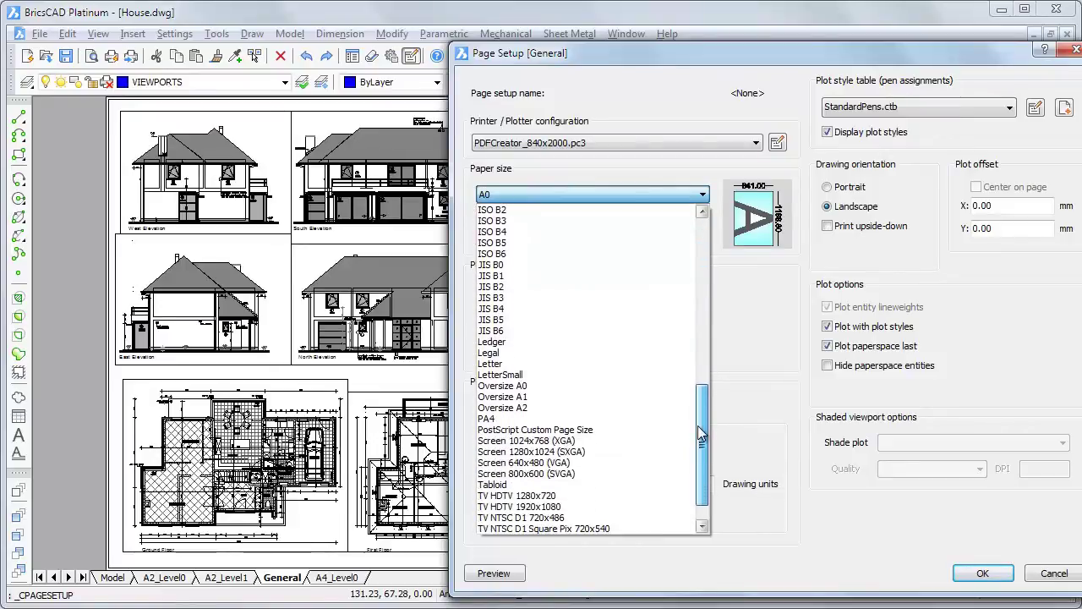
{"action": "left_click", "coordinate": [588, 430]}
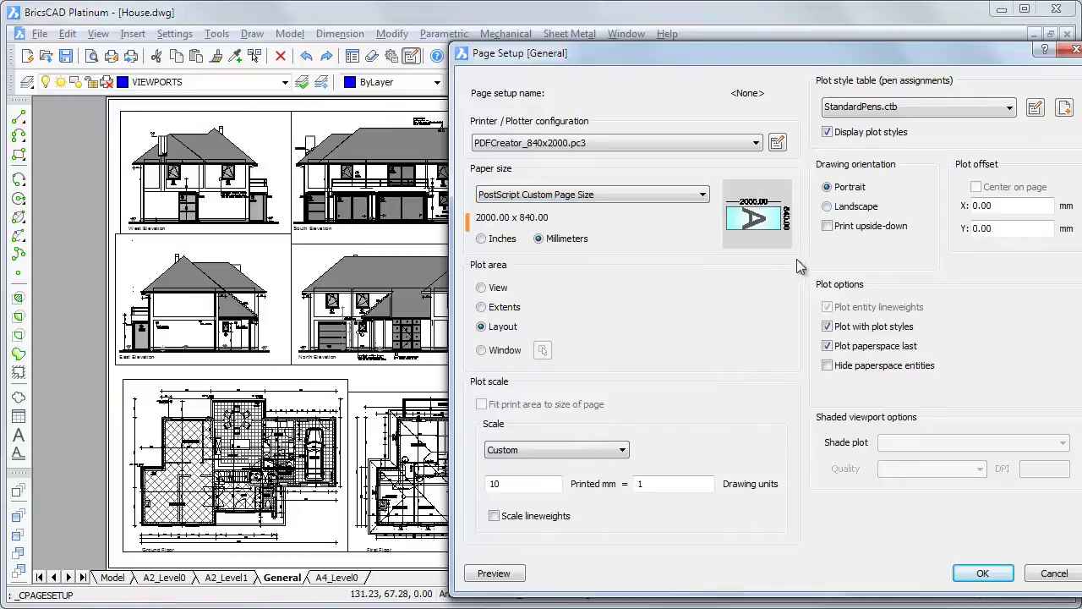
{"action": "left_click", "coordinate": [836, 209]}
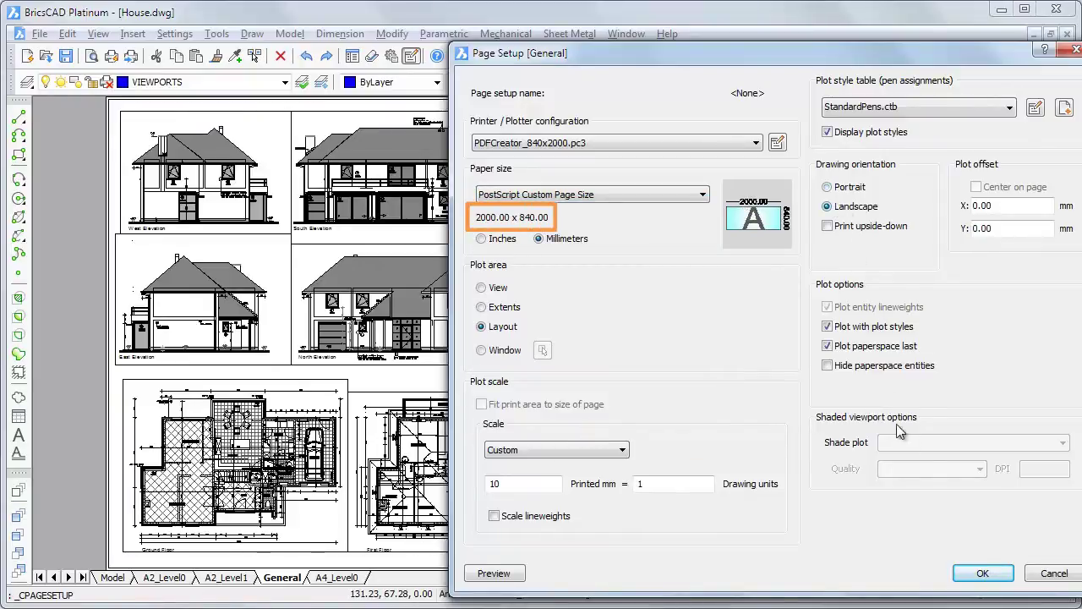
{"action": "left_click", "coordinate": [981, 574]}
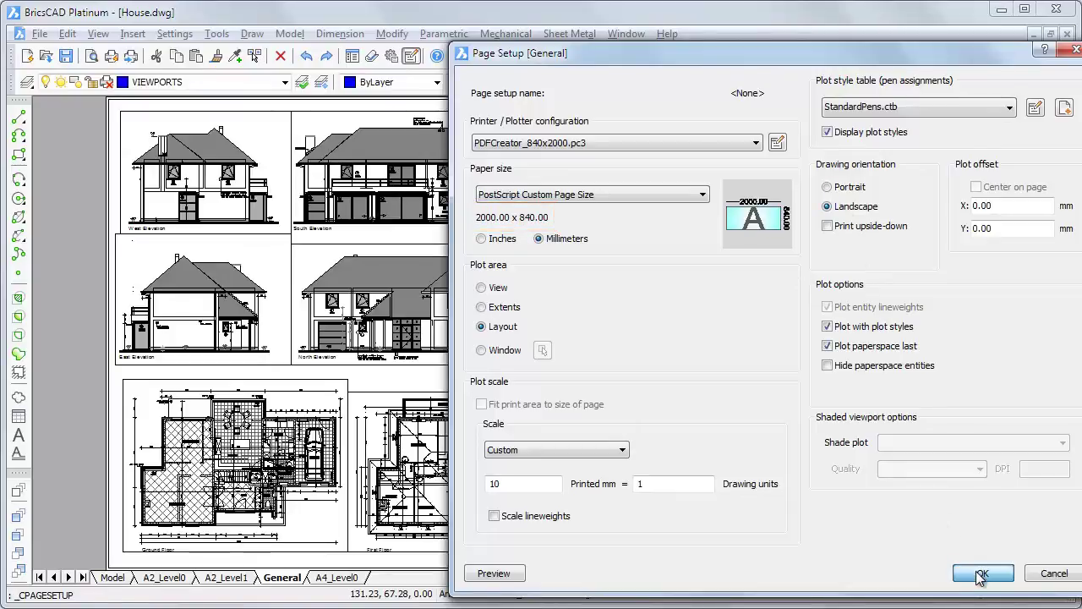